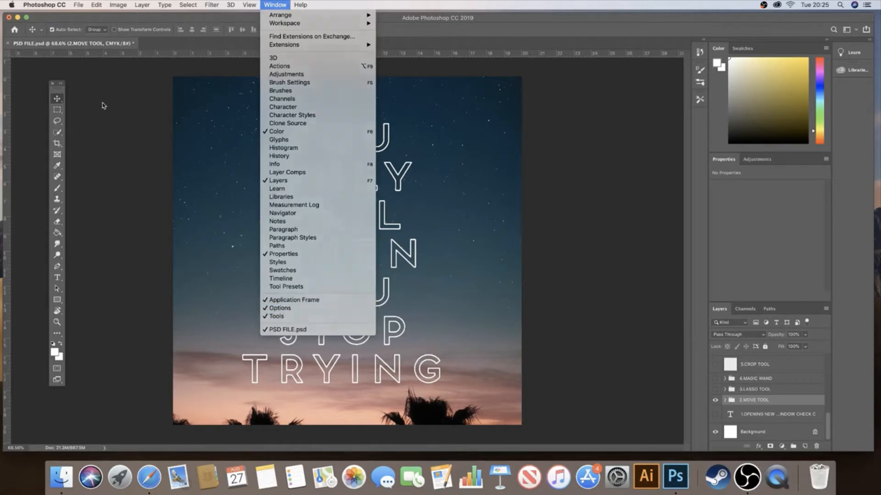
Activate the Move tool rather than the Artboard tool
{"action": "left_click", "coordinate": [101, 105]}
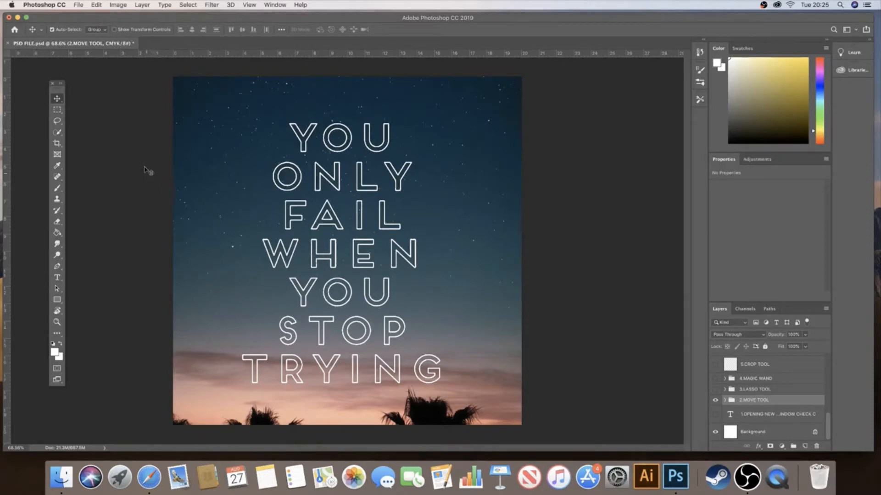
{"action": "left_click", "coordinate": [57, 100]}
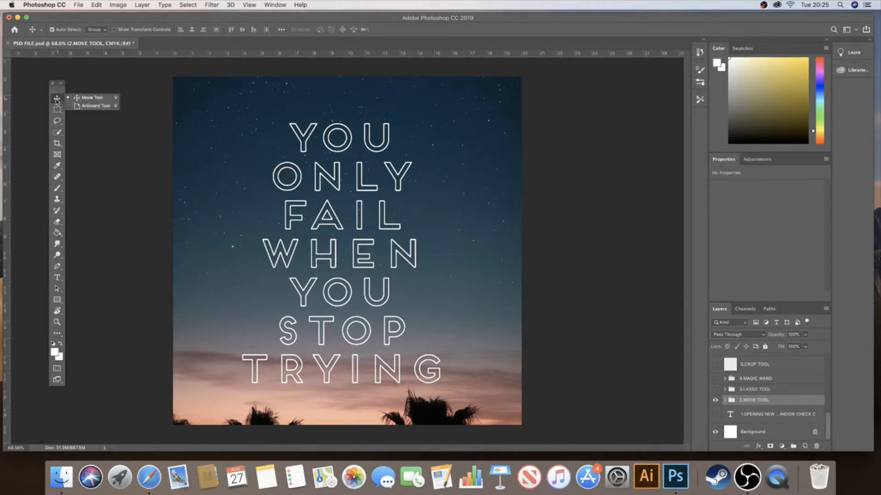
{"action": "left_click", "coordinate": [58, 100]}
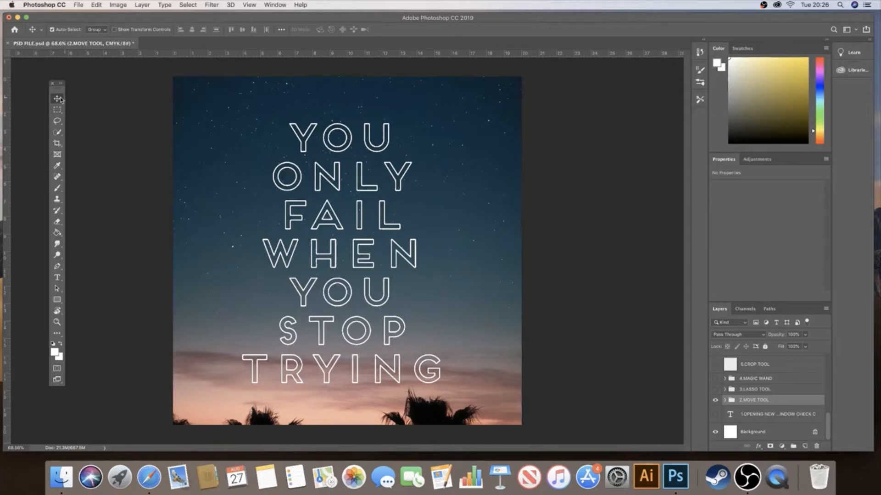
{"action": "left_click", "coordinate": [57, 100]}
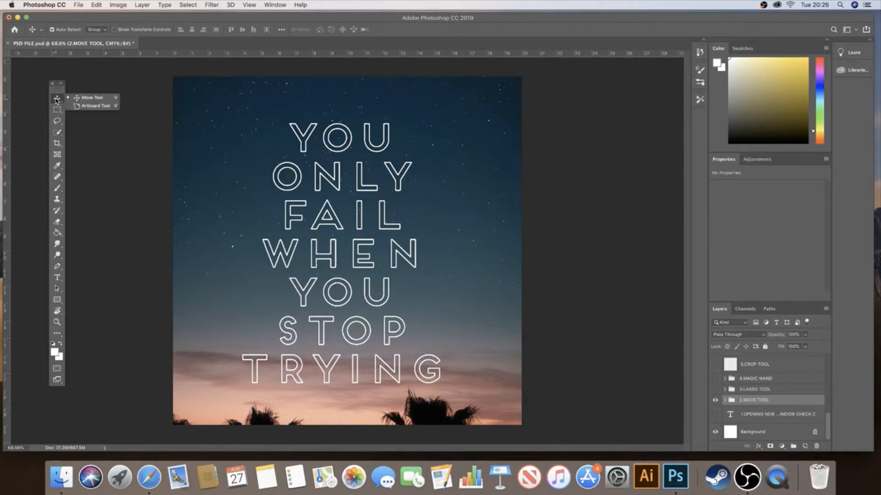
{"action": "left_click", "coordinate": [83, 98]}
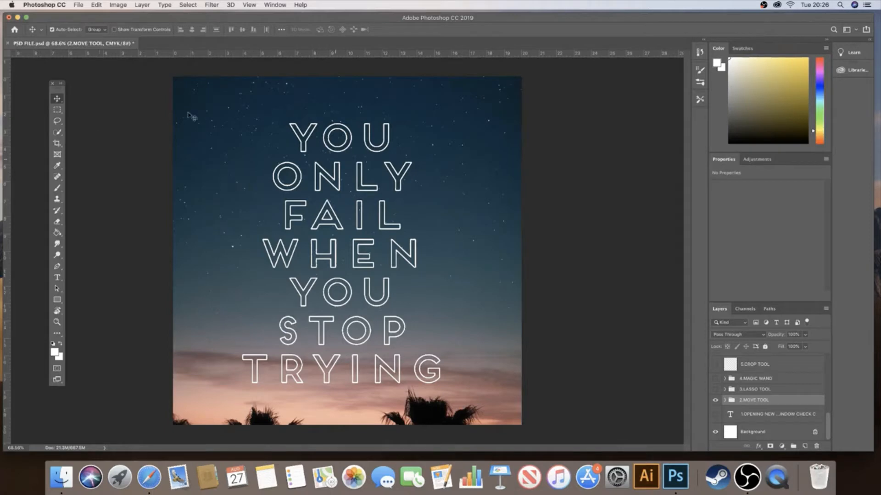
Expand the 2.MOVE TOOL group and briefly hide and show the group, Layer 4 and Layer 2 to examine what each contains
{"action": "left_click", "coordinate": [714, 400]}
{"action": "left_click", "coordinate": [715, 401]}
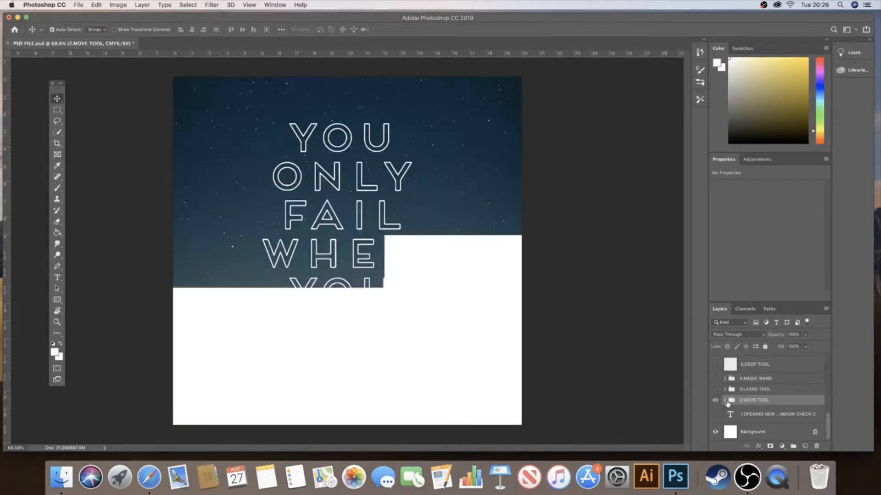
{"action": "left_click", "coordinate": [715, 400]}
{"action": "left_click", "coordinate": [715, 401]}
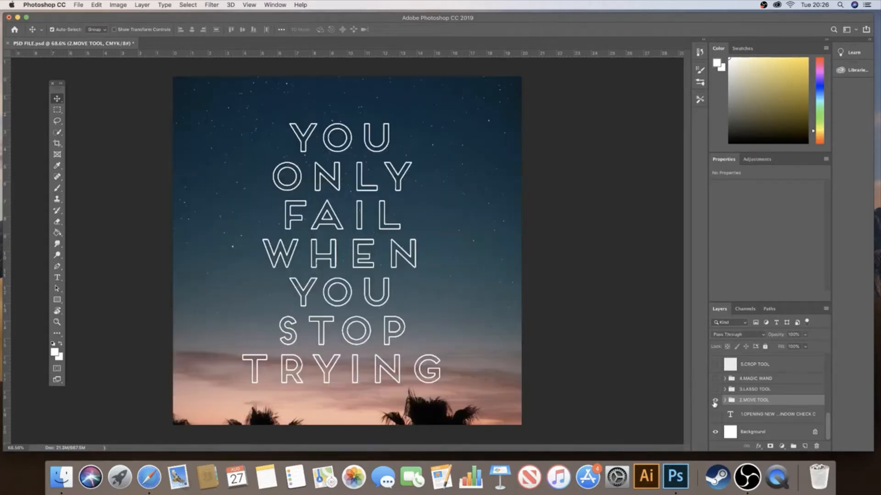
{"action": "left_click", "coordinate": [724, 401]}
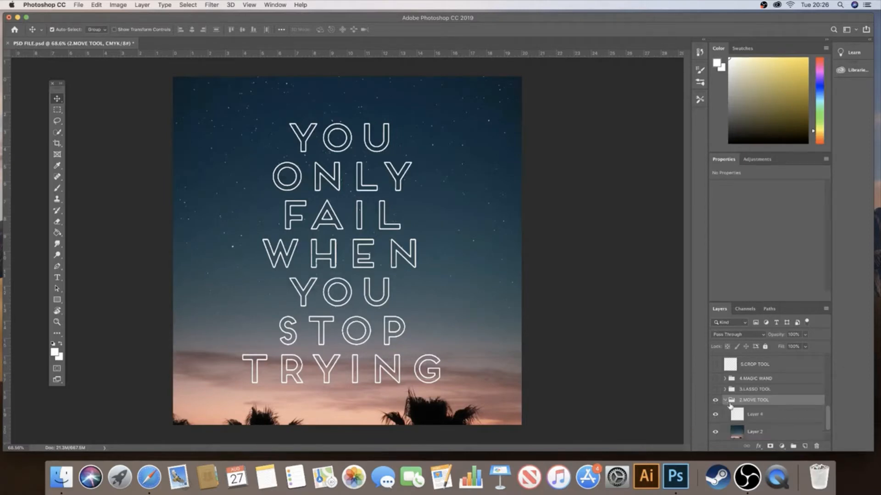
{"action": "left_click_drag", "start_coordinate": [829, 412], "coordinate": [828, 418]}
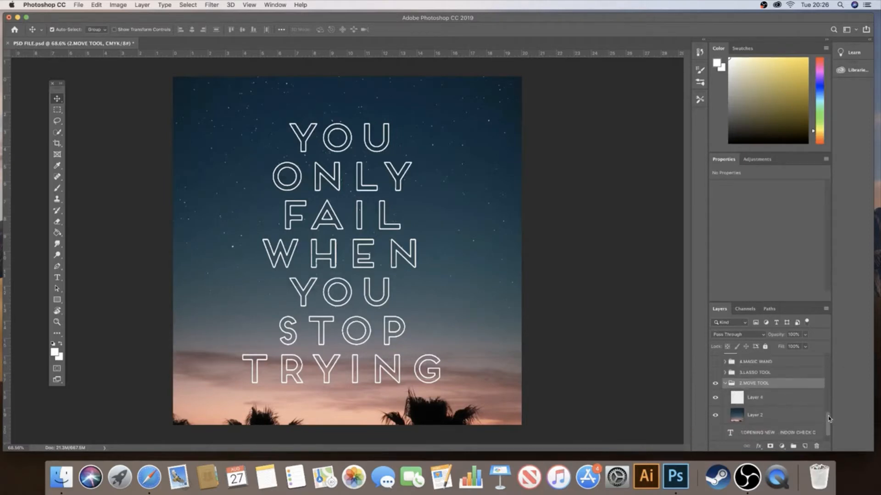
{"action": "left_click", "coordinate": [715, 398]}
{"action": "left_click", "coordinate": [716, 398]}
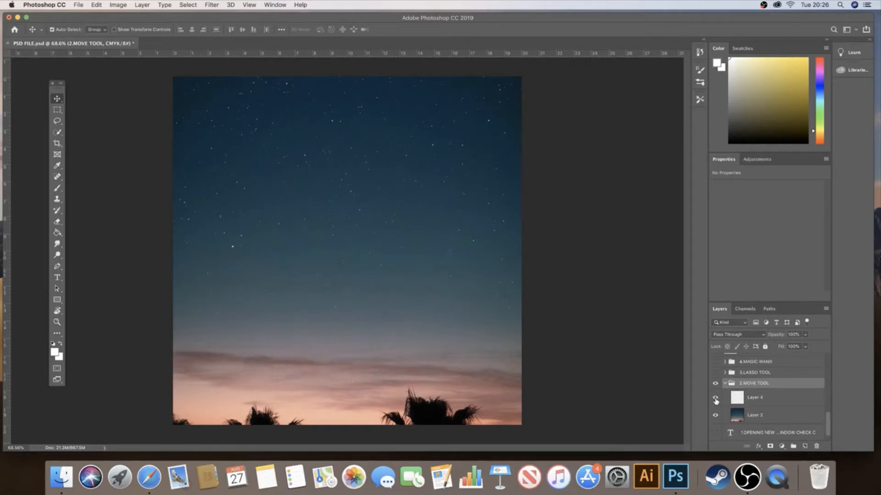
{"action": "left_click", "coordinate": [716, 416]}
{"action": "left_click", "coordinate": [716, 417]}
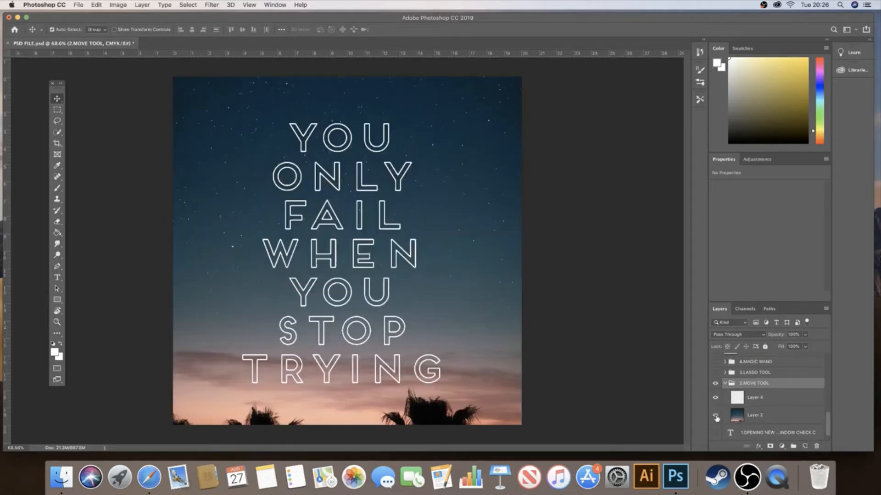
Rename Layer 2, the night-sky image in the 2.MOVE TOOL group, as bg
{"action": "left_click", "coordinate": [744, 417]}
{"action": "left_click", "coordinate": [751, 403]}
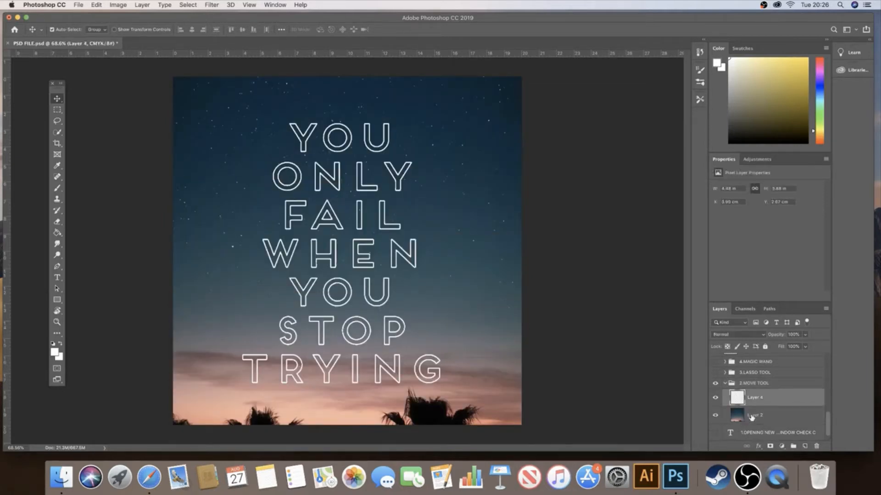
{"action": "left_click", "coordinate": [751, 417]}
{"action": "left_click", "coordinate": [755, 399]}
{"action": "left_click", "coordinate": [754, 417]}
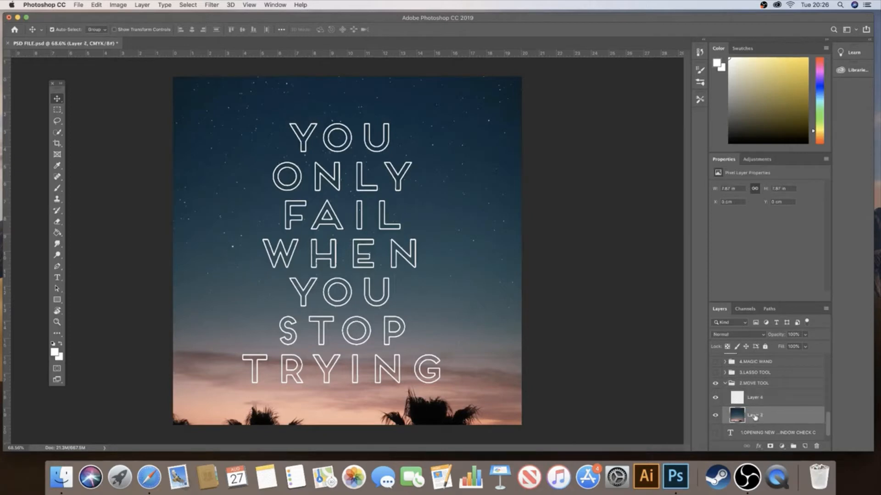
{"action": "double_click", "coordinate": [754, 416]}
{"action": "type", "text": "Bg"}
{"action": "key", "text": "Return"}
Rename Layer 4, the outlined lettering in the 2.MOVE TOOL group, as text
{"action": "double_click", "coordinate": [754, 398]}
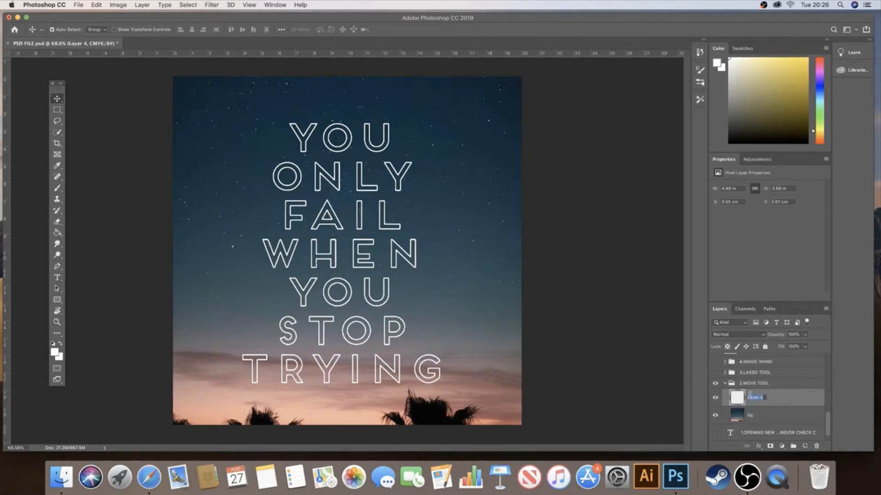
{"action": "key", "text": "BackSpace"}
{"action": "key", "text": "Return"}
Try moving the whole 2.MOVE TOOL group and the text layer alone with auto-select off, and undo the moves
{"action": "left_click", "coordinate": [760, 384]}
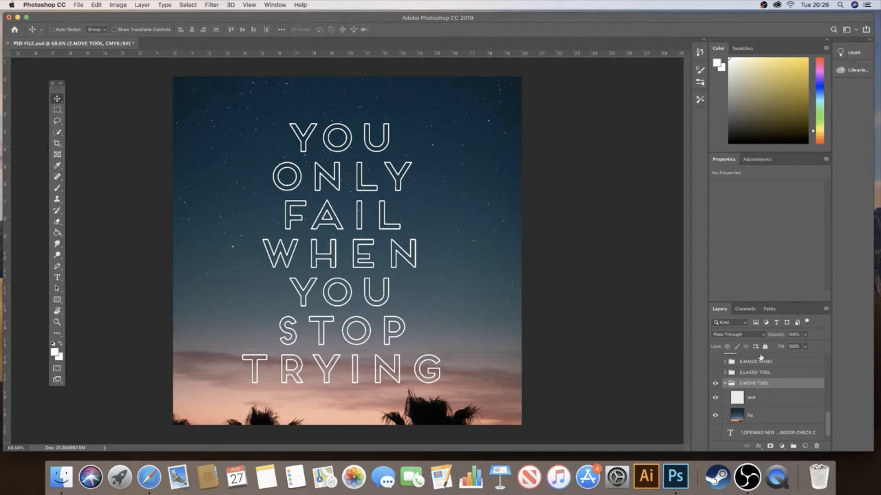
{"action": "left_click", "coordinate": [754, 395]}
{"action": "left_click", "coordinate": [758, 384]}
{"action": "left_click_drag", "start_coordinate": [314, 215], "coordinate": [358, 219]}
{"action": "left_click", "coordinate": [762, 402]}
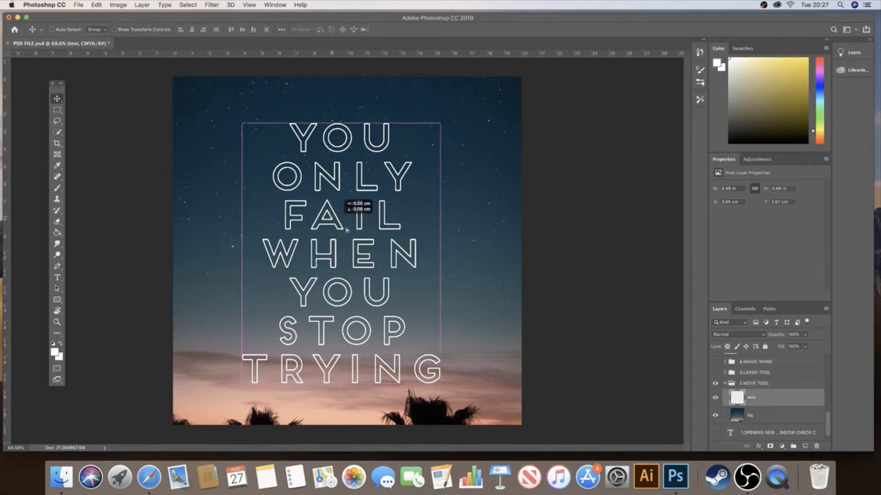
{"action": "left_click_drag", "start_coordinate": [353, 199], "coordinate": [312, 217]}
{"action": "key", "text": "super+z"}
Try moving the bg layer on its own, undo the move, and reselect the 2.MOVE TOOL group
{"action": "left_click", "coordinate": [769, 416]}
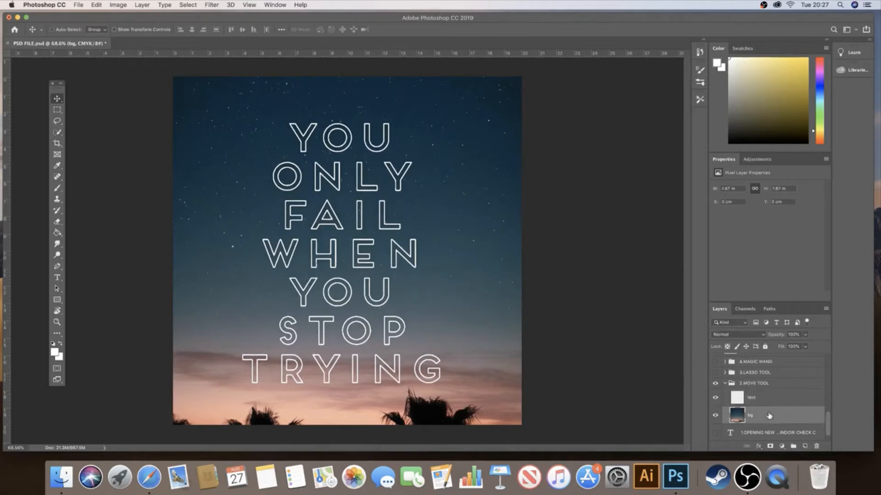
{"action": "left_click_drag", "start_coordinate": [454, 232], "coordinate": [450, 251]}
{"action": "key", "text": "super+z"}
{"action": "left_click", "coordinate": [757, 385]}
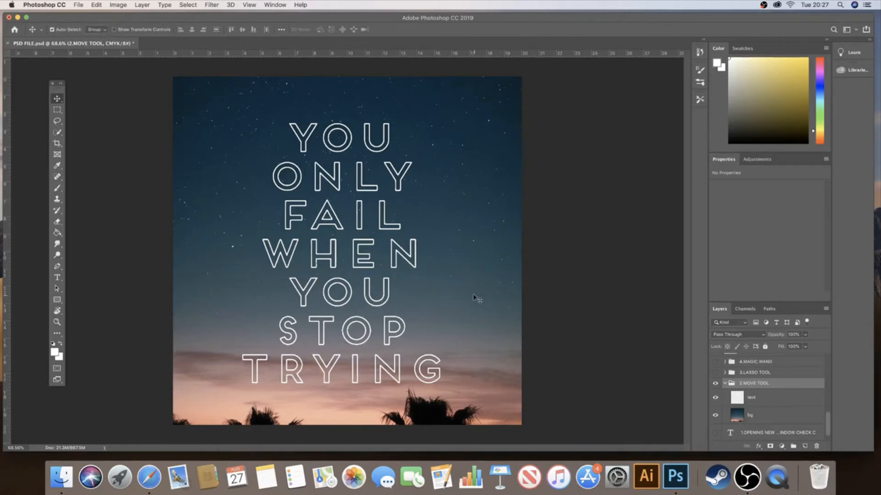
Select the 9.ERASER group, and auto-select the 2.MOVE TOOL group by picking its artwork on the canvas
{"action": "left_click", "coordinate": [784, 433]}
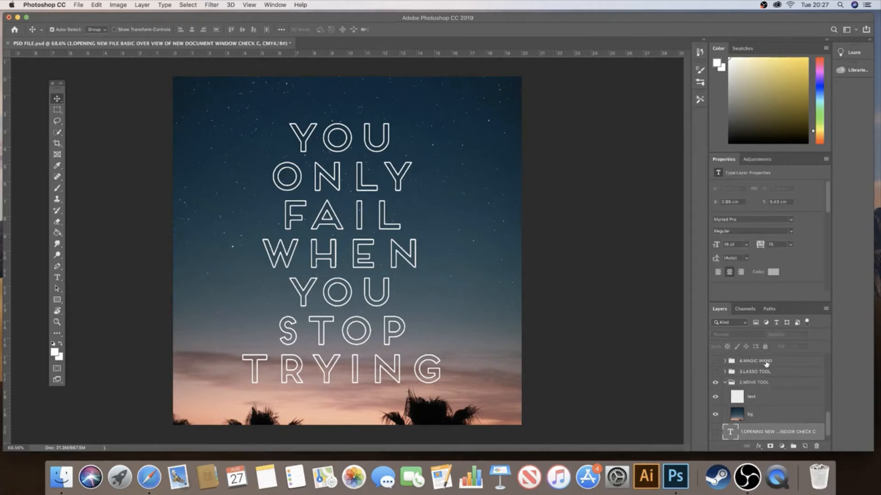
{"action": "left_click_drag", "start_coordinate": [828, 422], "coordinate": [828, 400]}
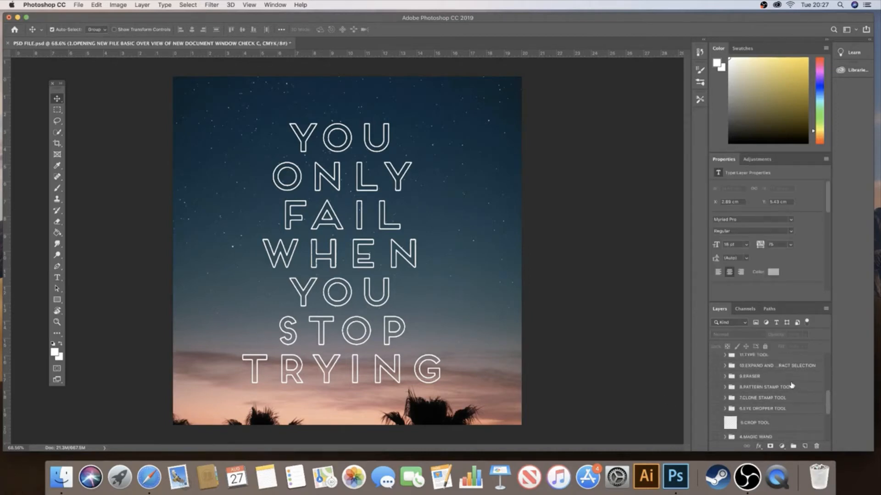
{"action": "left_click", "coordinate": [763, 380]}
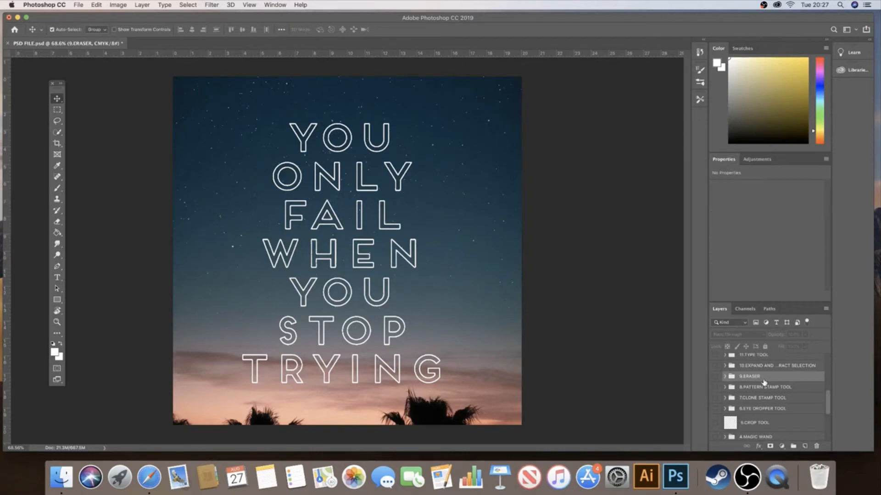
{"action": "left_click", "coordinate": [412, 244]}
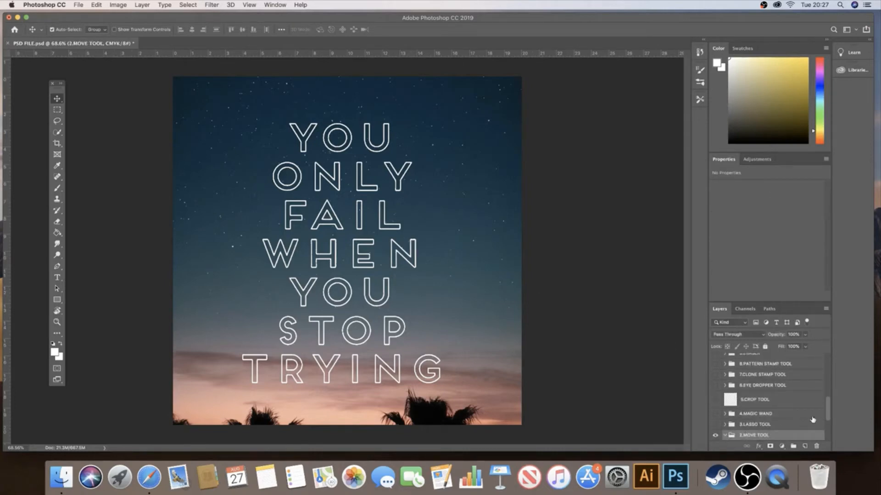
{"action": "left_click_drag", "start_coordinate": [827, 404], "coordinate": [828, 417]}
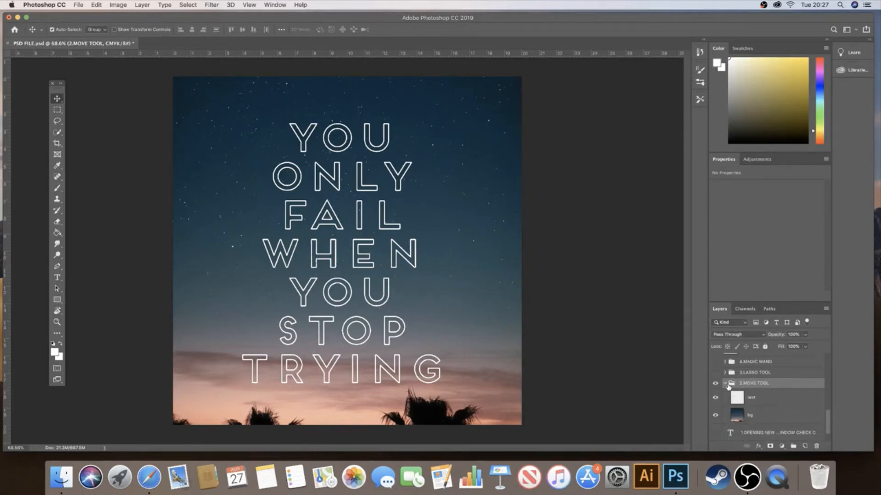
Set the Move tool's auto-select to Layer and select the bg layer directly on the canvas
{"action": "left_click", "coordinate": [104, 30]}
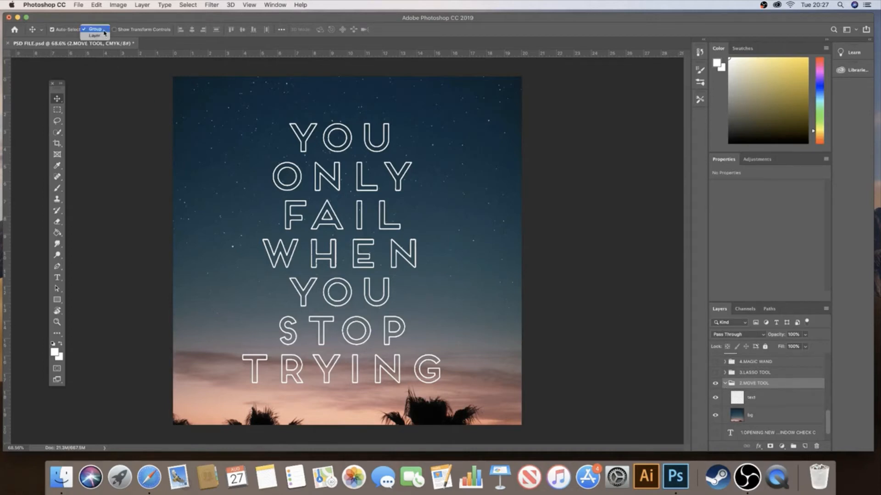
{"action": "left_click", "coordinate": [101, 36]}
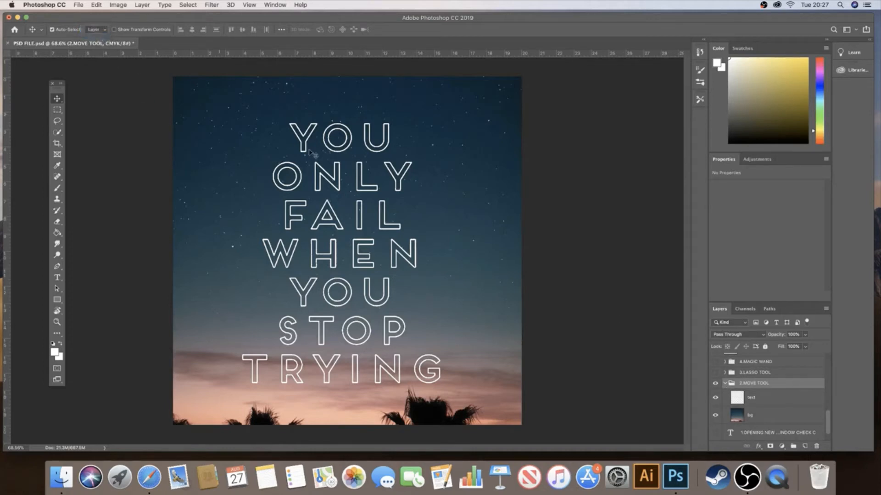
{"action": "left_click", "coordinate": [492, 212]}
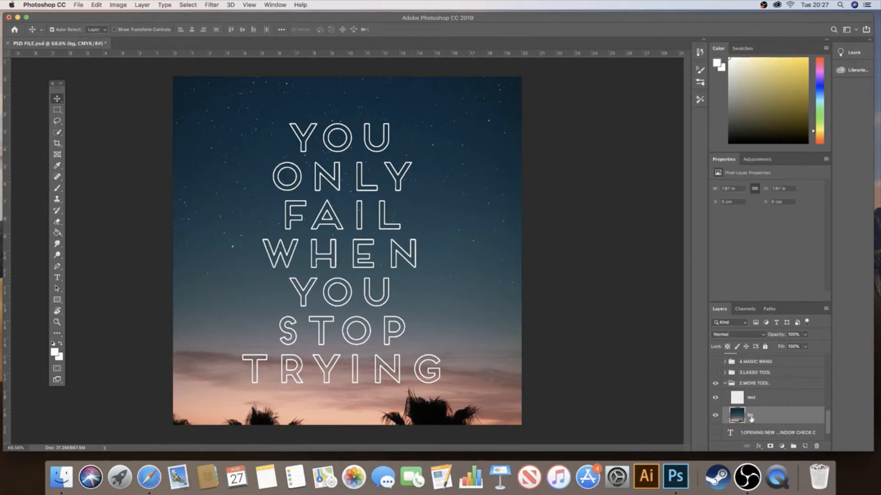
Try moving the sky background and the lettering separately using layer auto-select, undo both moves, and pick each layer again on the canvas
{"action": "left_click_drag", "start_coordinate": [461, 187], "coordinate": [403, 230]}
{"action": "left_click_drag", "start_coordinate": [326, 244], "coordinate": [389, 231]}
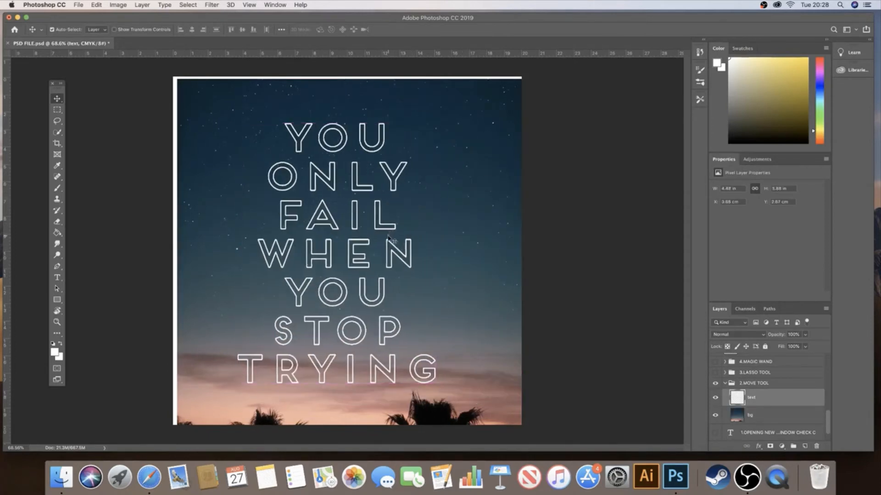
{"action": "key", "text": "super+z"}
{"action": "key", "text": "super+z"}
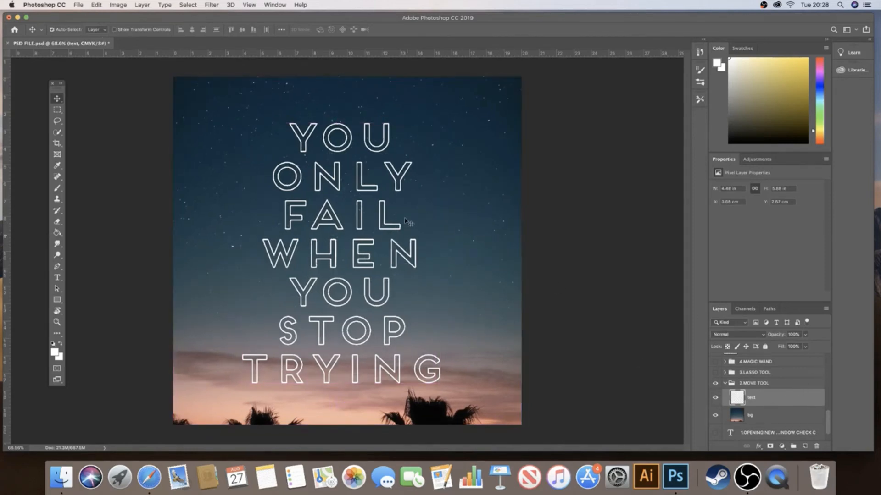
{"action": "left_click", "coordinate": [475, 228]}
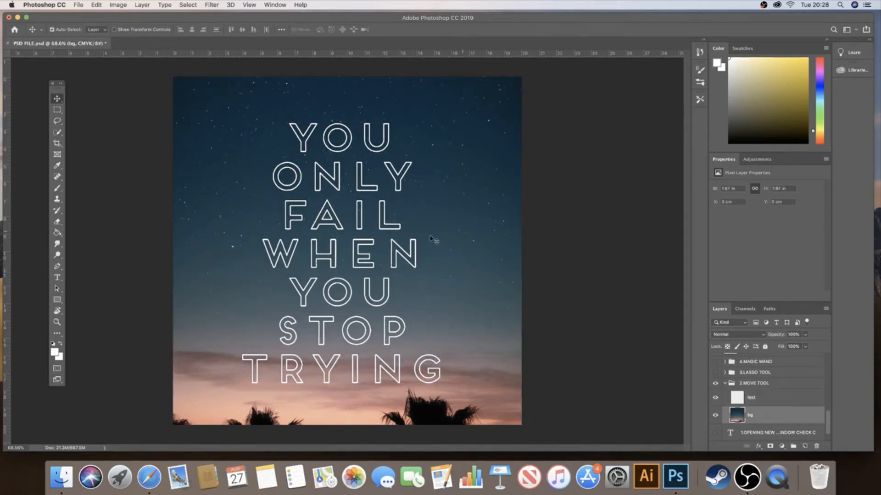
{"action": "left_click", "coordinate": [392, 249]}
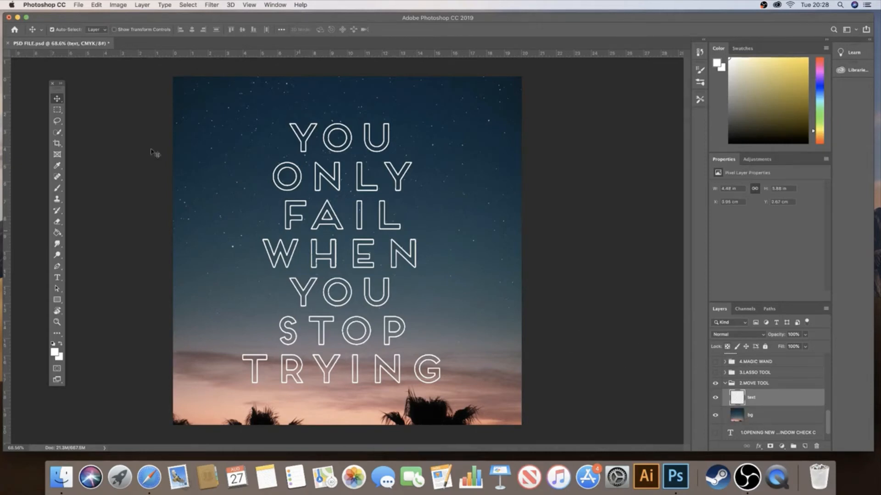
With auto-select turned off, try moving the bg and text layers after selecting each in the layer list, and undo both moves
{"action": "left_click", "coordinate": [54, 30]}
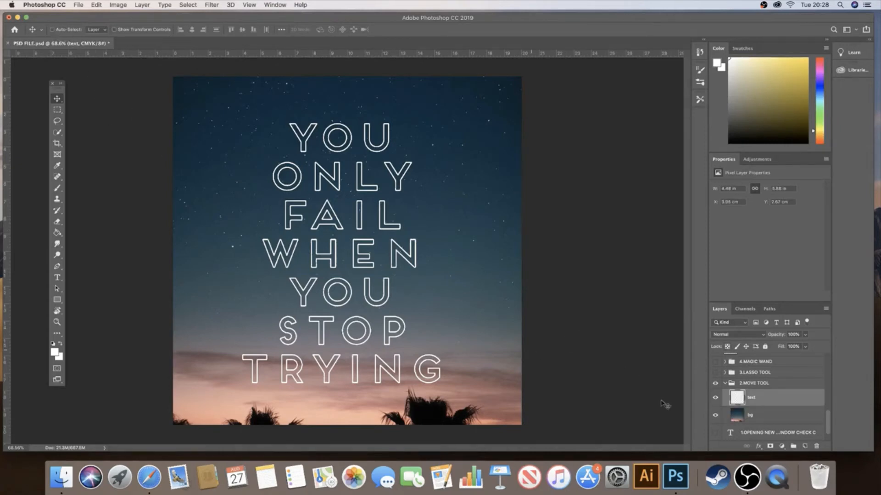
{"action": "left_click", "coordinate": [785, 416]}
{"action": "left_click_drag", "start_coordinate": [352, 221], "coordinate": [353, 224]}
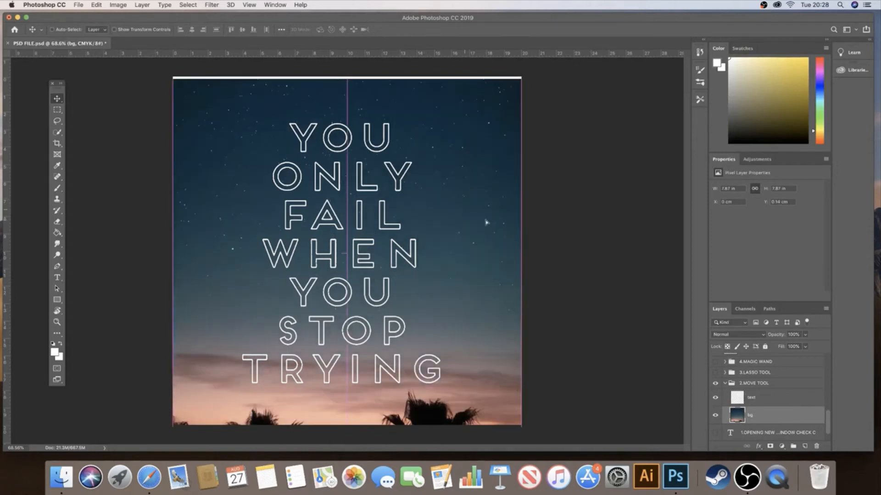
{"action": "left_click", "coordinate": [775, 404]}
{"action": "left_click_drag", "start_coordinate": [350, 260], "coordinate": [356, 261]}
{"action": "key", "text": "super+z"}
{"action": "key", "text": "super+z"}
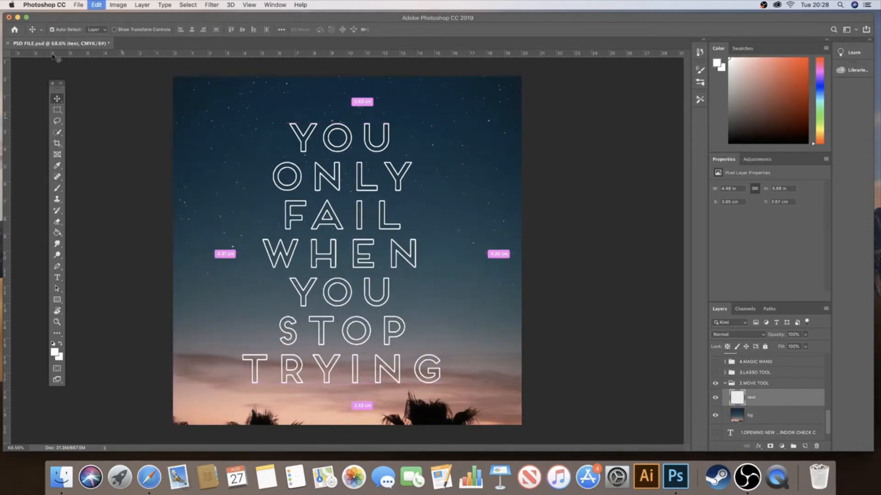
Keep auto-select set to Layer and move the lettering slightly up and right, to about X 4.31 cm
{"action": "left_click", "coordinate": [99, 30]}
{"action": "left_click", "coordinate": [96, 29]}
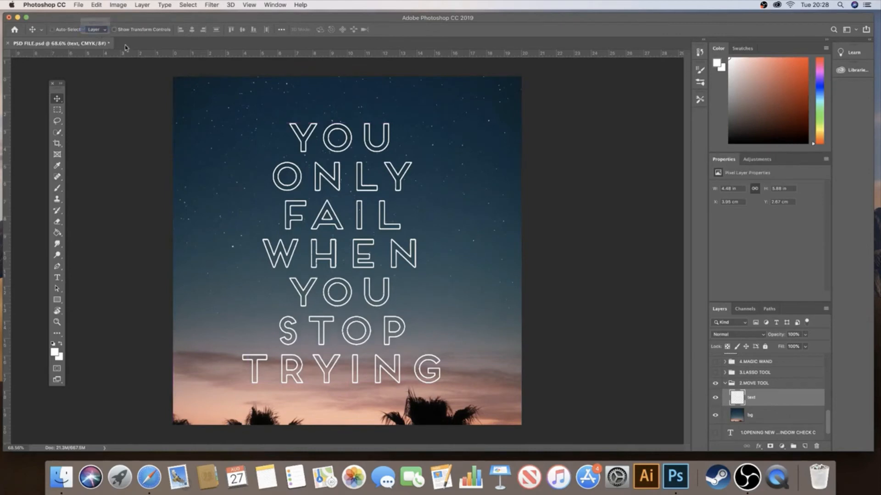
{"action": "left_click", "coordinate": [51, 30]}
{"action": "mouse_move", "coordinate": [326, 140]}
{"action": "left_mouse_down"}
{"action": "mouse_move", "coordinate": [352, 162]}
{"action": "mouse_move", "coordinate": [332, 137]}
{"action": "left_mouse_up"}
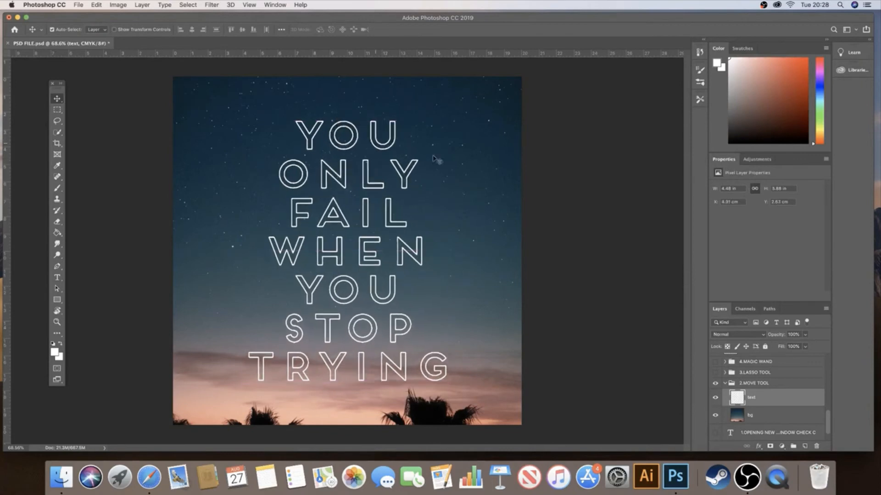
Try moving the sky background by picking it on the canvas with layer auto-select, and undo the move
{"action": "left_click", "coordinate": [438, 182]}
{"action": "left_click_drag", "start_coordinate": [438, 183], "coordinate": [501, 152]}
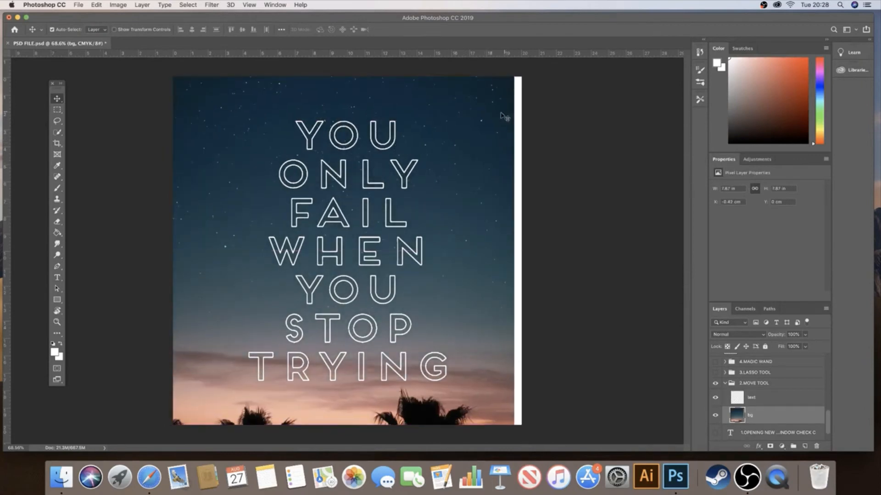
{"action": "key", "text": "super+z"}
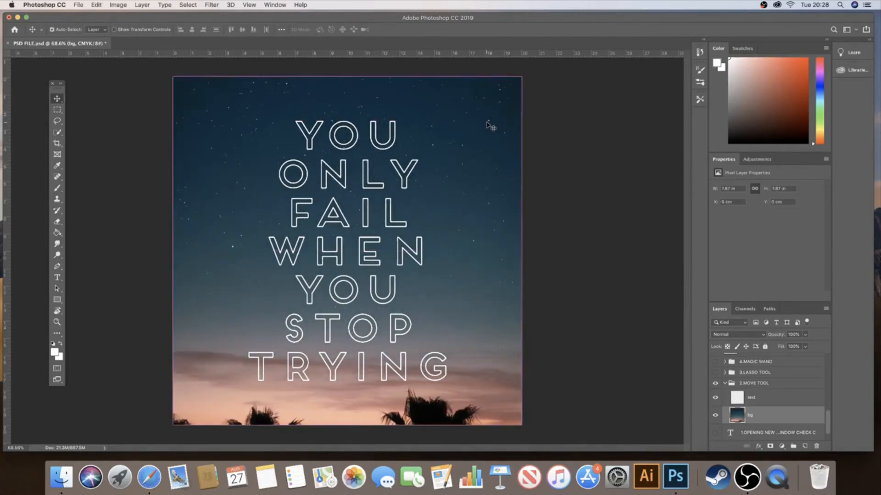
Collapse and hide the 2.MOVE TOOL group, and show and expand the 3.LASSO TOOL group
{"action": "left_click", "coordinate": [726, 384]}
{"action": "left_click", "coordinate": [716, 400]}
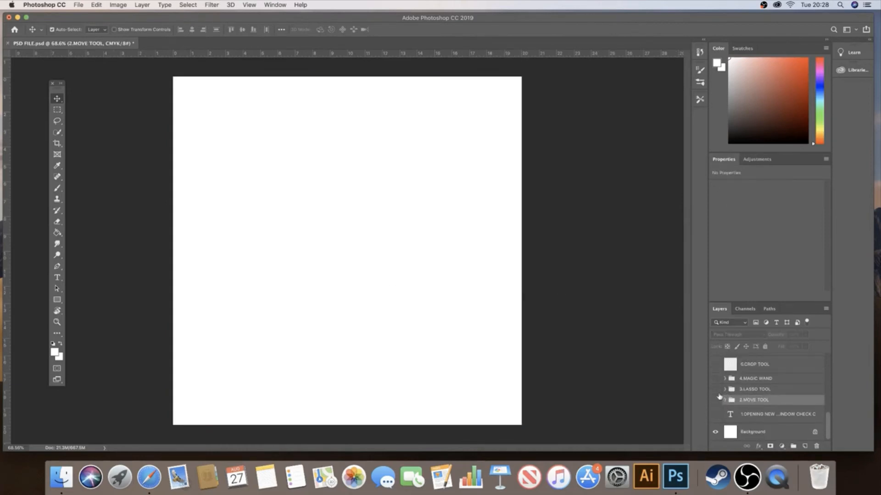
{"action": "left_click", "coordinate": [715, 390]}
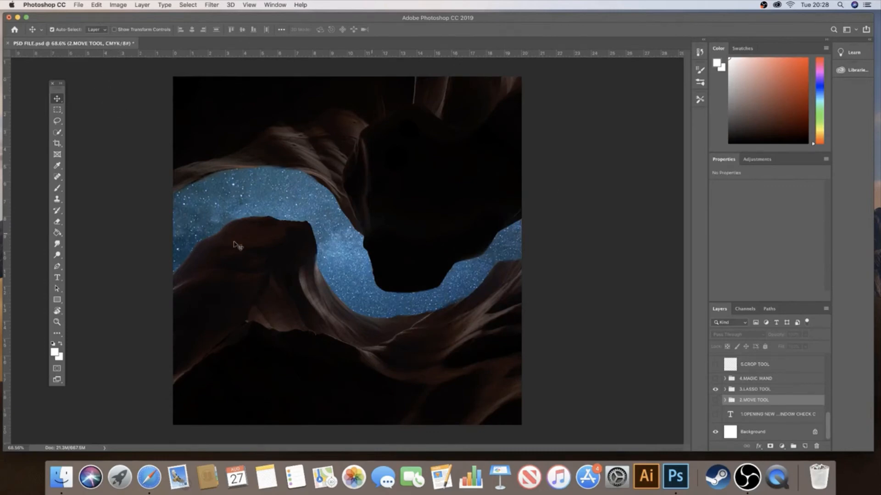
{"action": "left_click", "coordinate": [763, 390]}
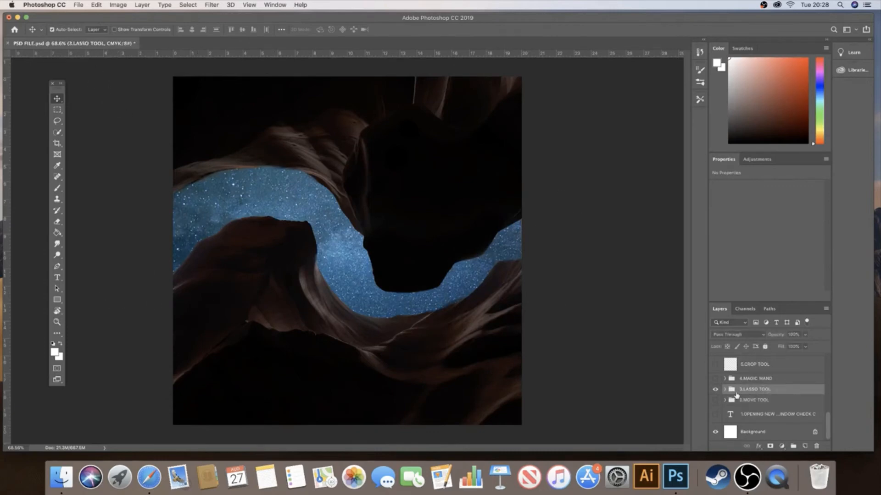
{"action": "left_click", "coordinate": [725, 389]}
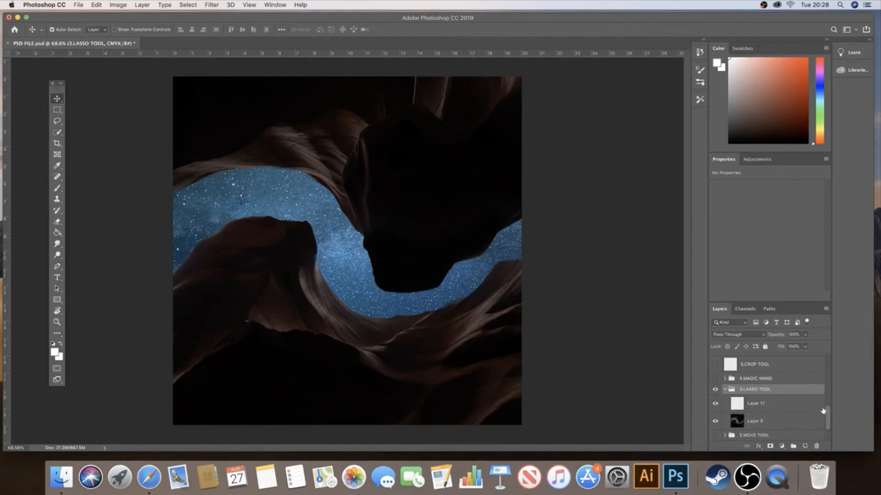
Delete the empty Layer 17 from the 3.LASSO TOOL group, leaving Layer 5 as the active layer
{"action": "scroll", "coordinate": [819, 412], "scroll_direction": "down", "scroll_amount": 1}
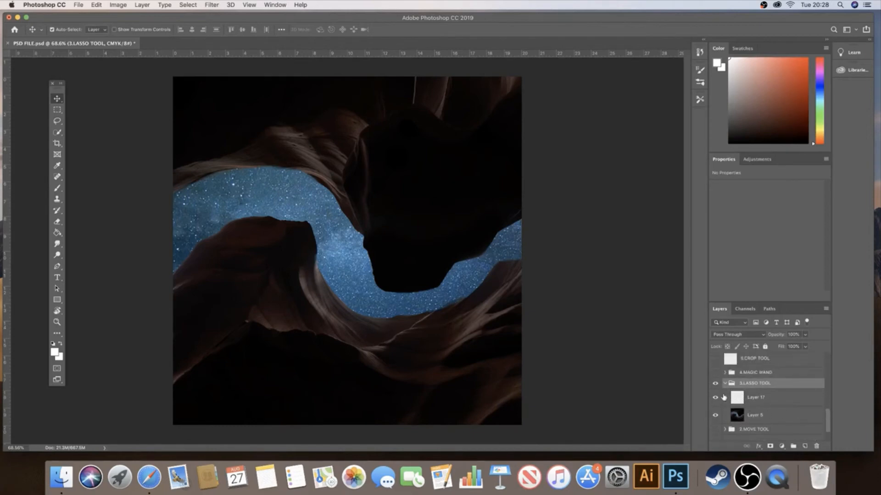
{"action": "left_click", "coordinate": [746, 404]}
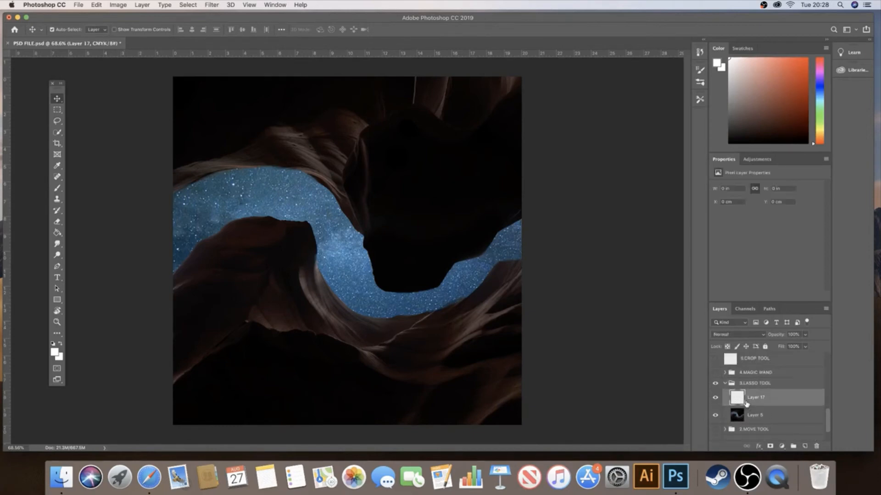
{"action": "left_click", "coordinate": [816, 446]}
{"action": "left_click", "coordinate": [517, 161]}
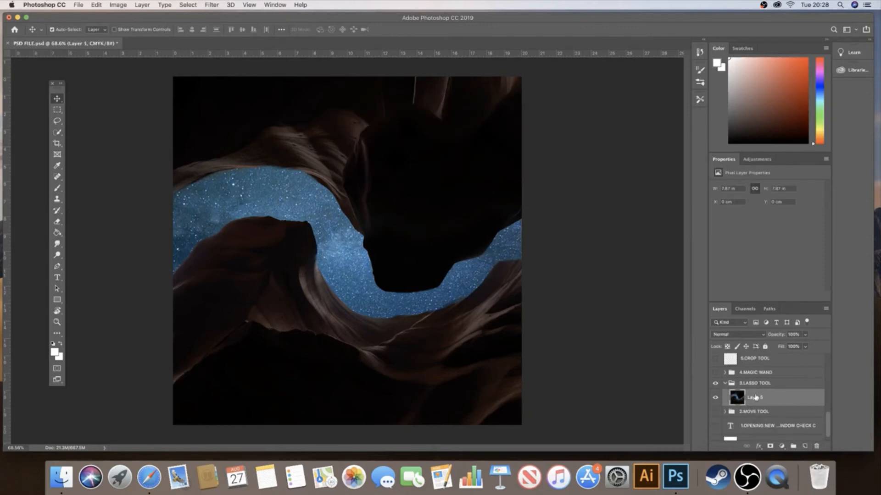
With the standard Lasso Tool, draw a freehand selection on Layer 5 around the dark rock below the starry sky's left bend
{"action": "left_click", "coordinate": [58, 121]}
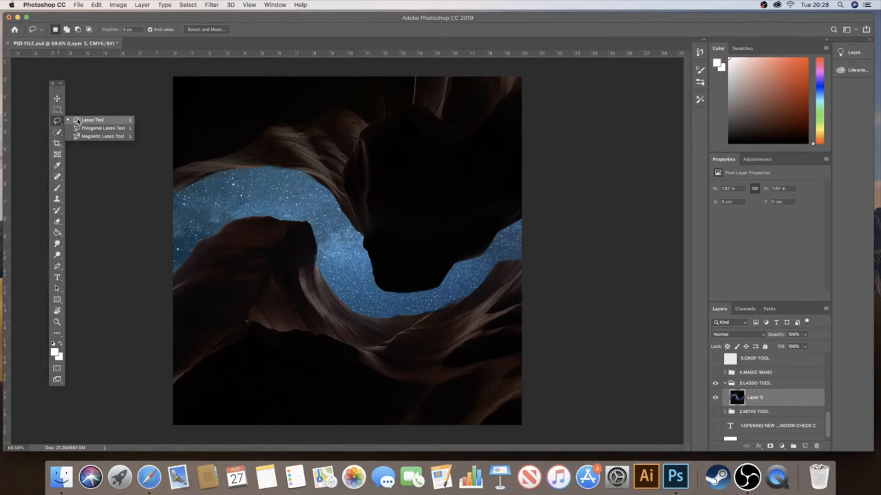
{"action": "left_click", "coordinate": [79, 121]}
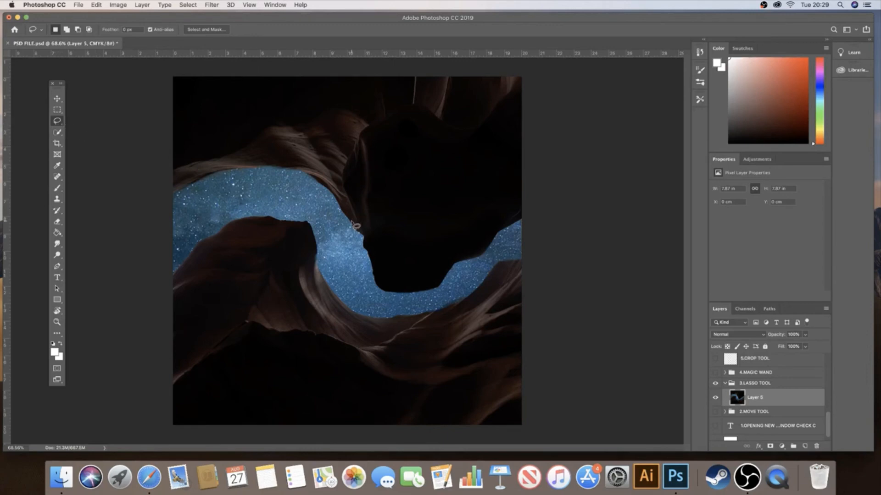
{"action": "key", "text": "z"}
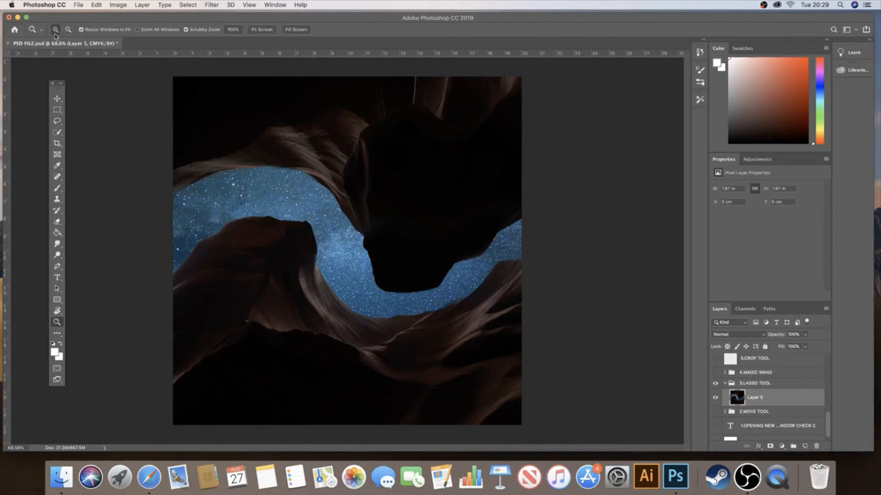
{"action": "left_click_drag", "start_coordinate": [322, 203], "coordinate": [362, 215]}
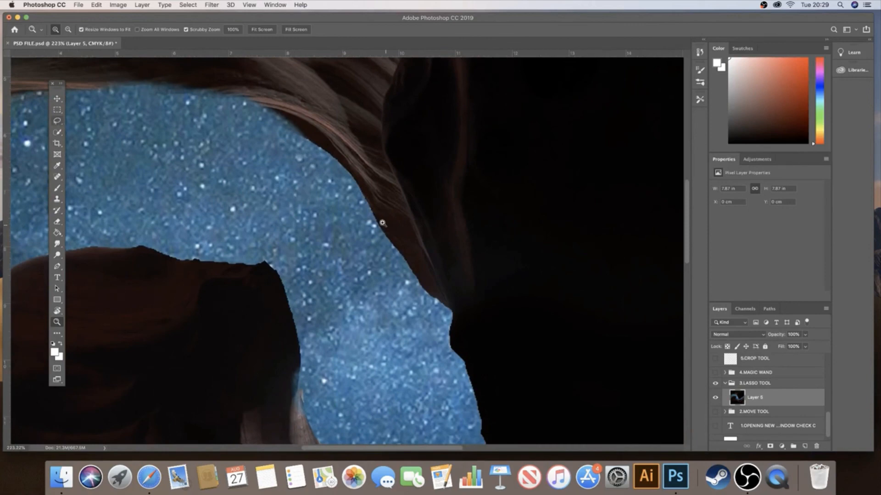
{"action": "left_click_drag", "start_coordinate": [382, 223], "coordinate": [165, 151]}
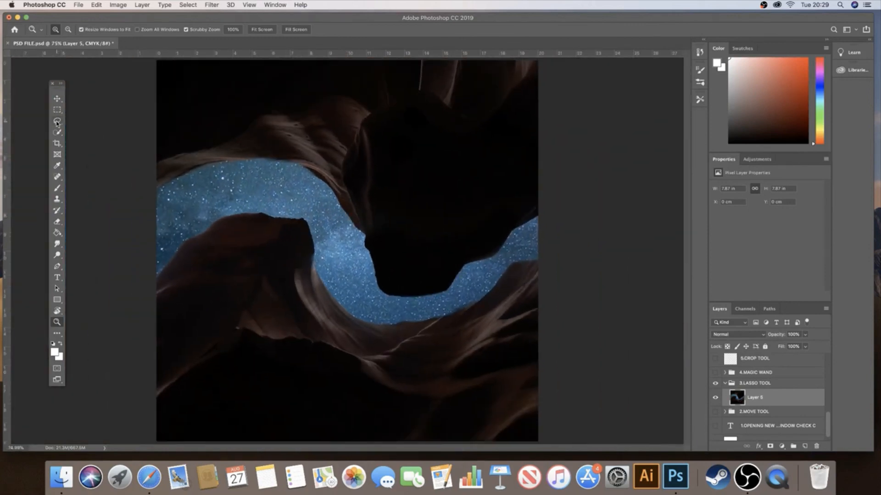
{"action": "left_click_drag", "start_coordinate": [57, 122], "coordinate": [81, 121]}
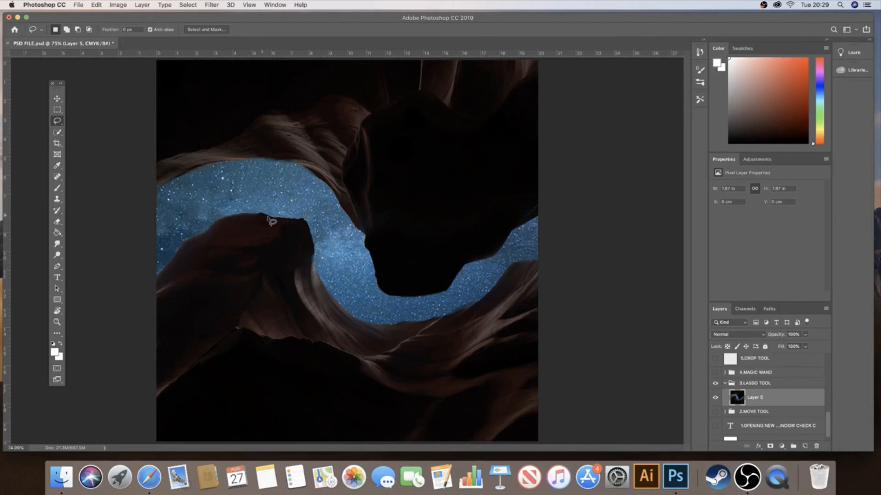
{"action": "left_click_drag", "start_coordinate": [318, 267], "coordinate": [275, 297]}
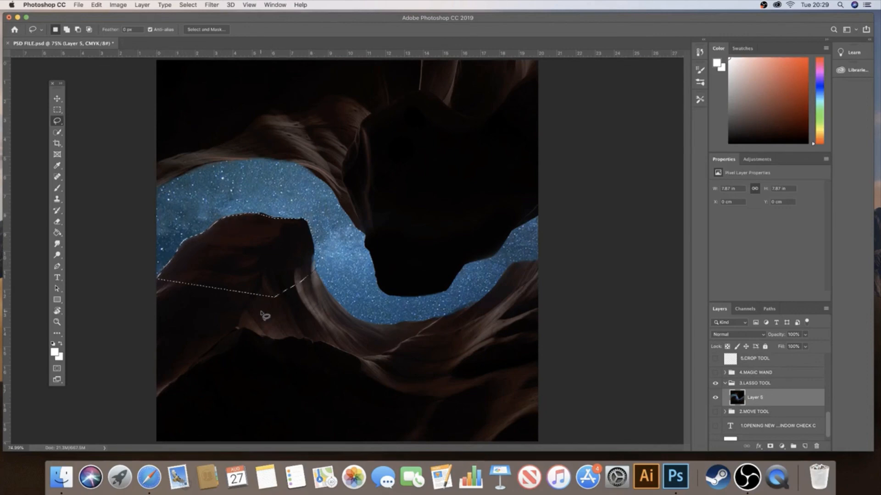